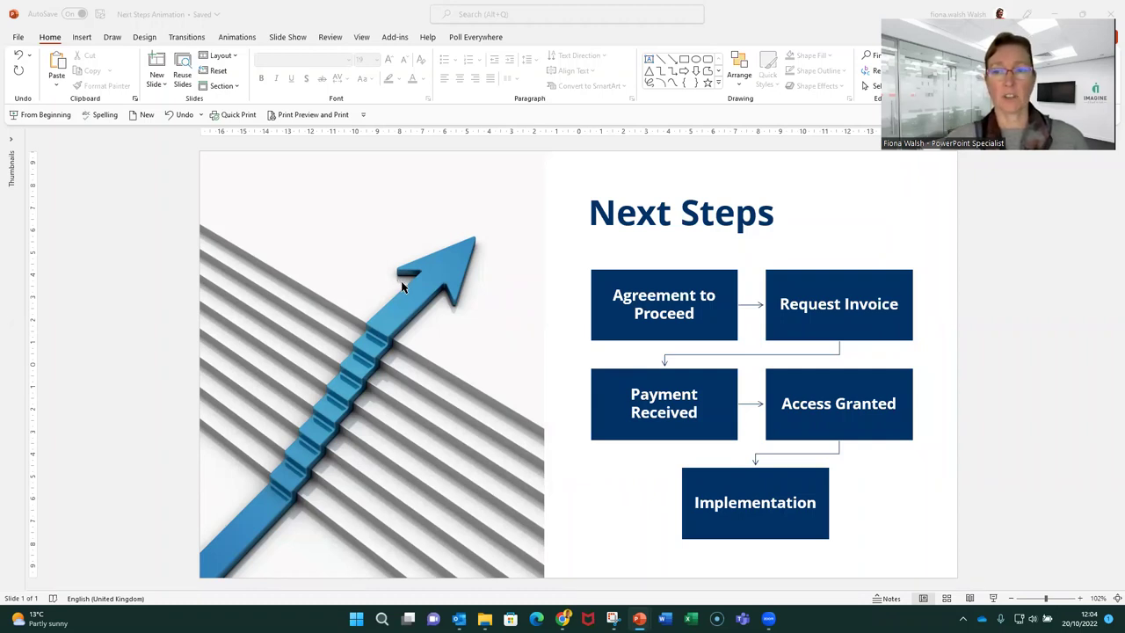
Step: Select the process flow SmartArt and open the extended list of entrance effects for it
{"action": "left_click", "coordinate": [624, 278]}
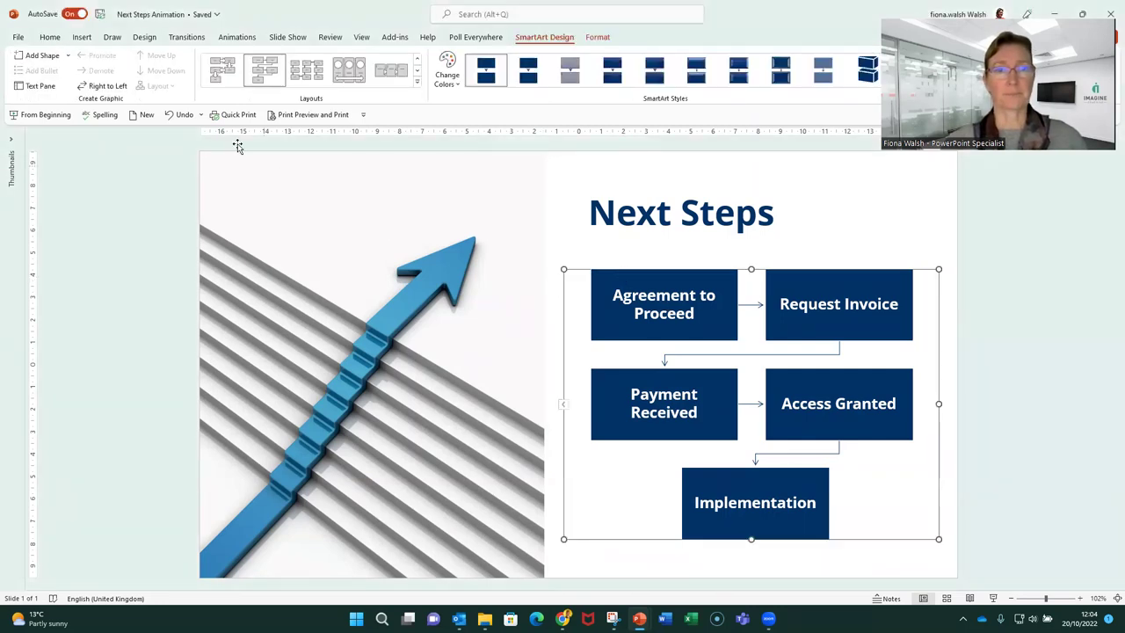
{"action": "left_click", "coordinate": [51, 39]}
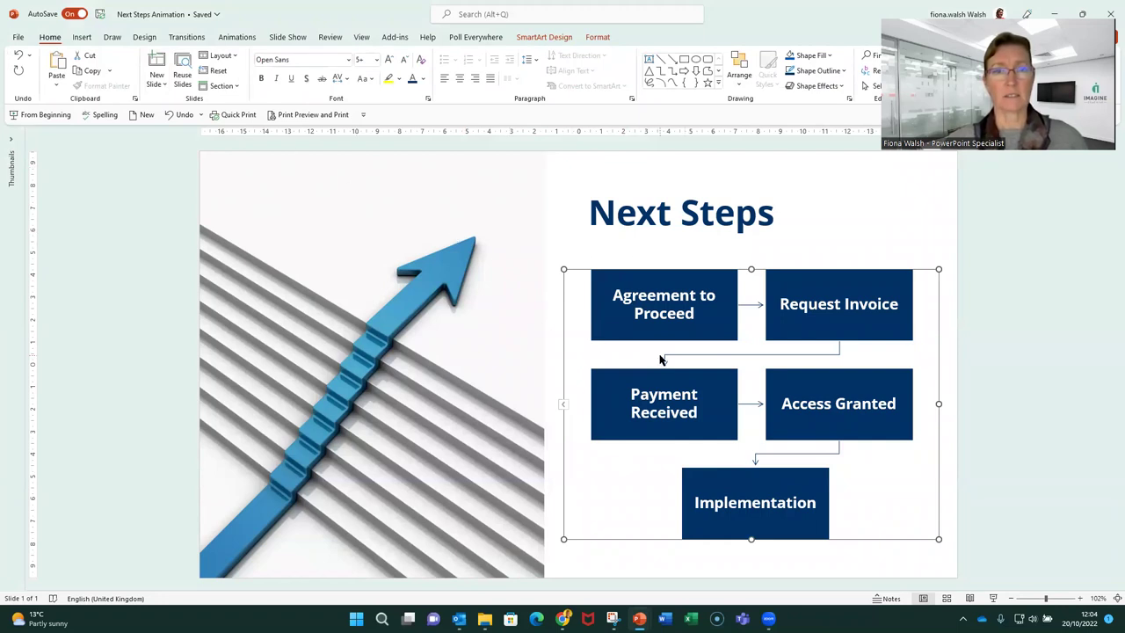
{"action": "key", "text": "ctrl"}
{"action": "key", "text": "ctrl"}
{"action": "key", "text": "ctrl"}
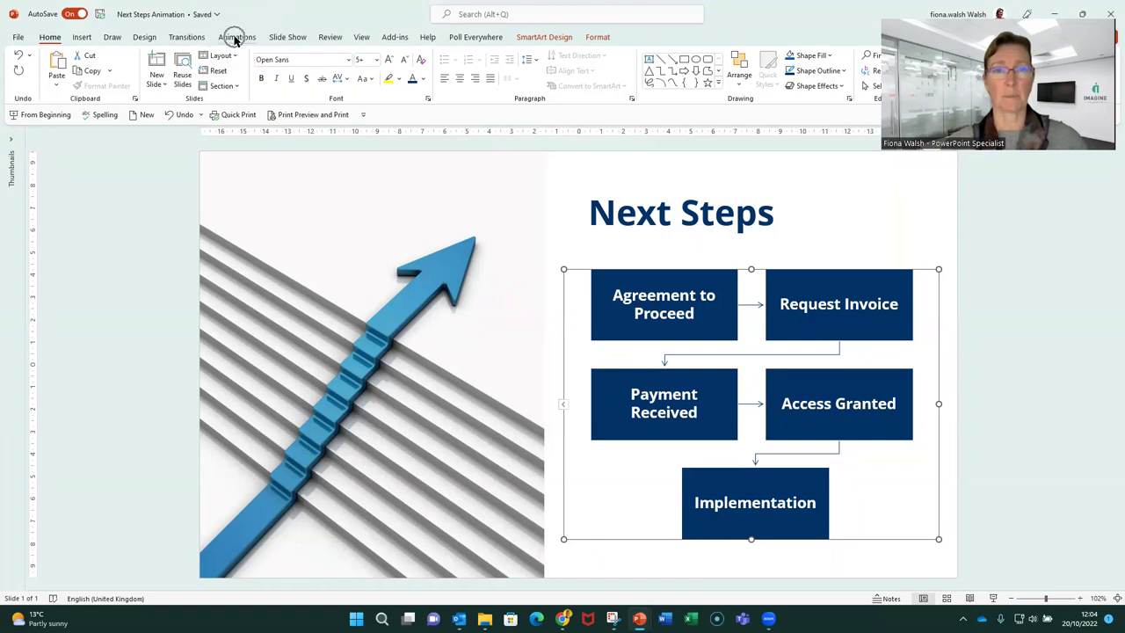
{"action": "left_click", "coordinate": [235, 38]}
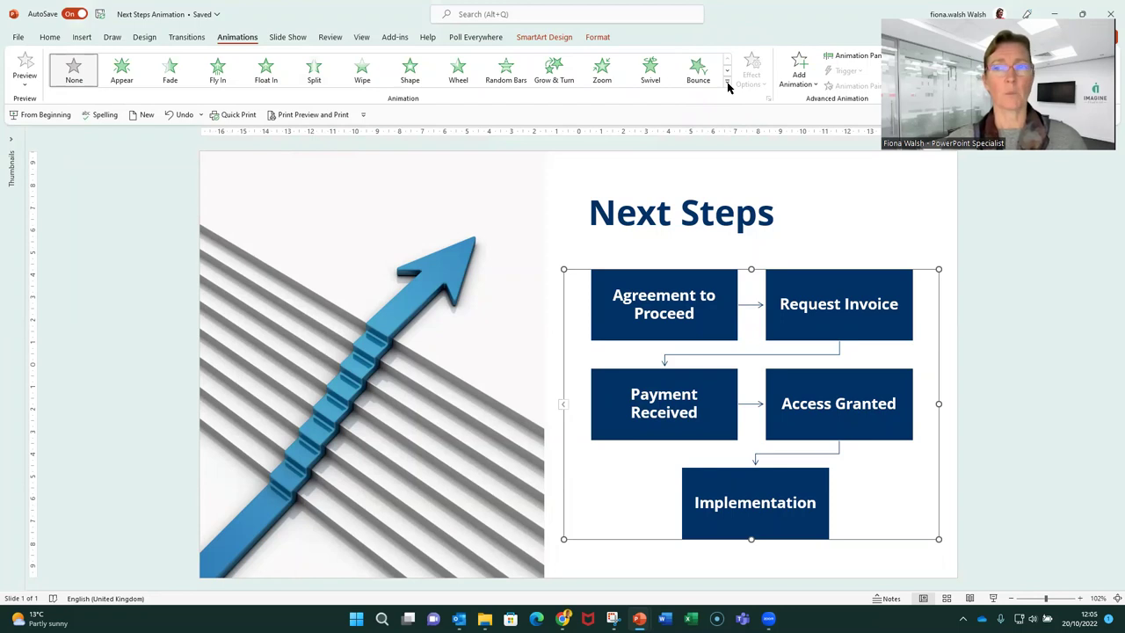
{"action": "left_click", "coordinate": [727, 83]}
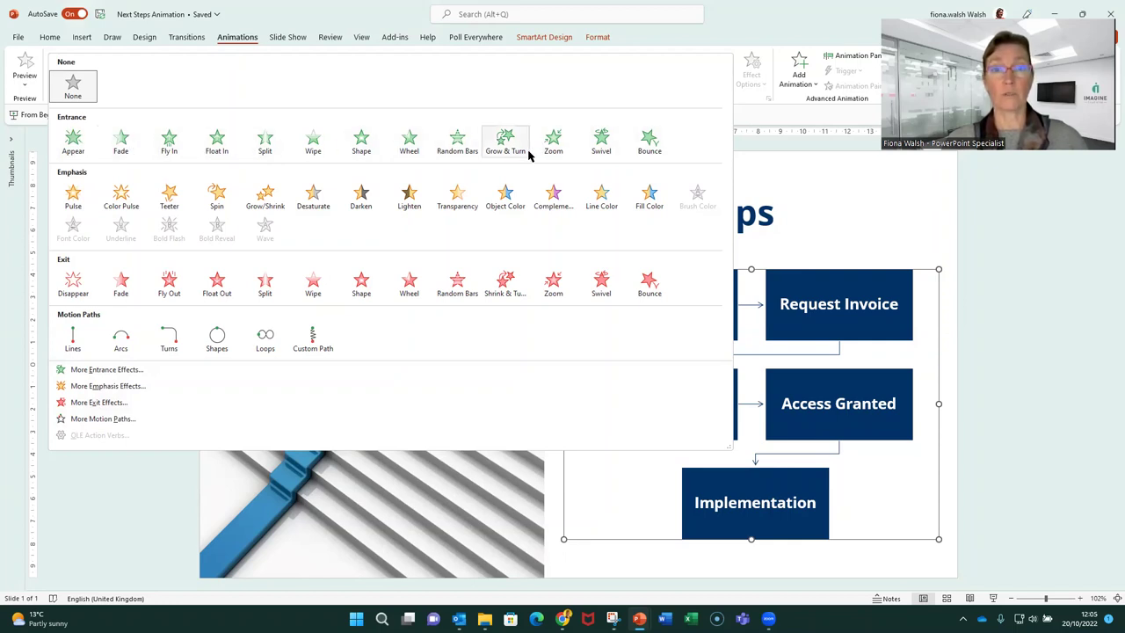
{"action": "left_click", "coordinate": [110, 370]}
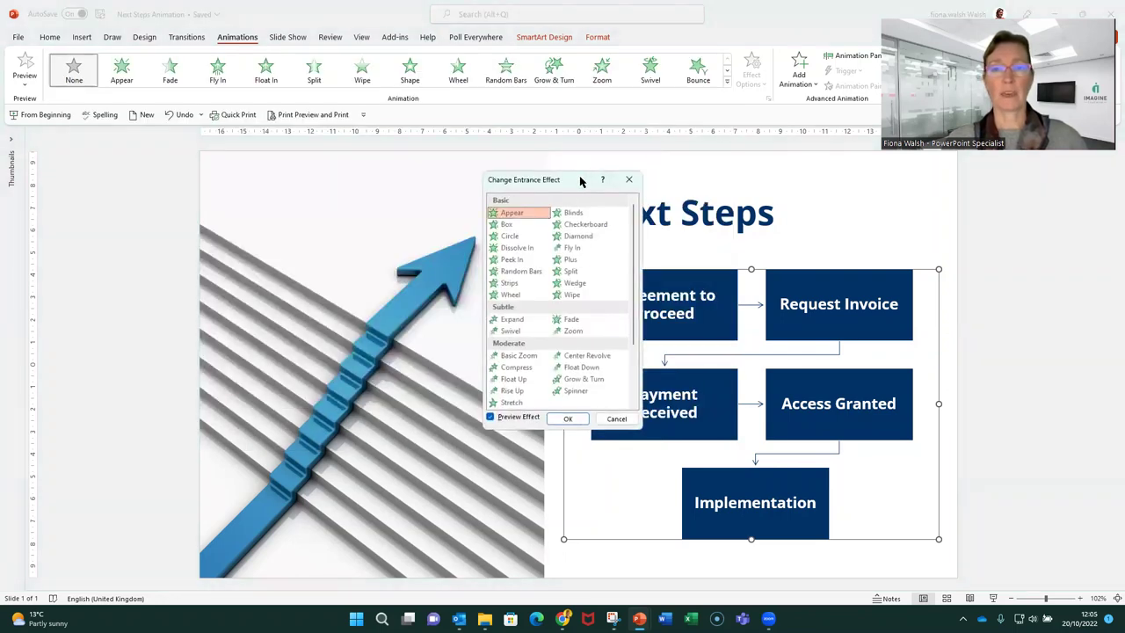
Step: Browse the extended entrance effects and preview Rise Up and Pinwheel on the SmartArt
{"action": "left_click_drag", "start_coordinate": [580, 181], "coordinate": [345, 171]}
{"action": "scroll", "coordinate": [389, 225], "scroll_direction": "down", "scroll_amount": 3}
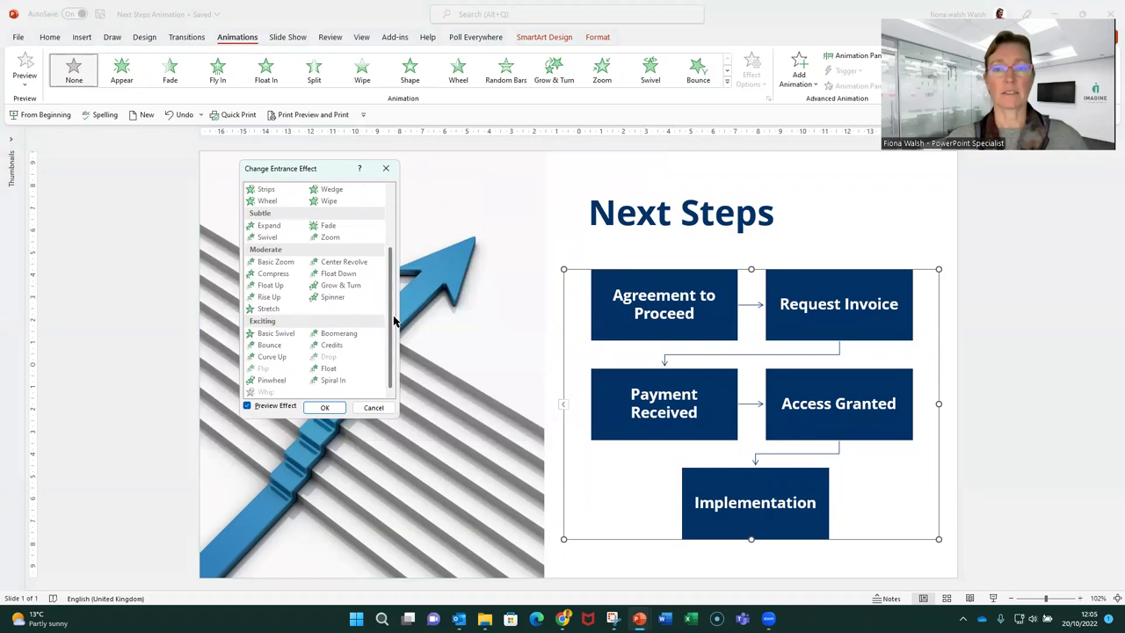
{"action": "left_click_drag", "start_coordinate": [390, 351], "coordinate": [381, 266]}
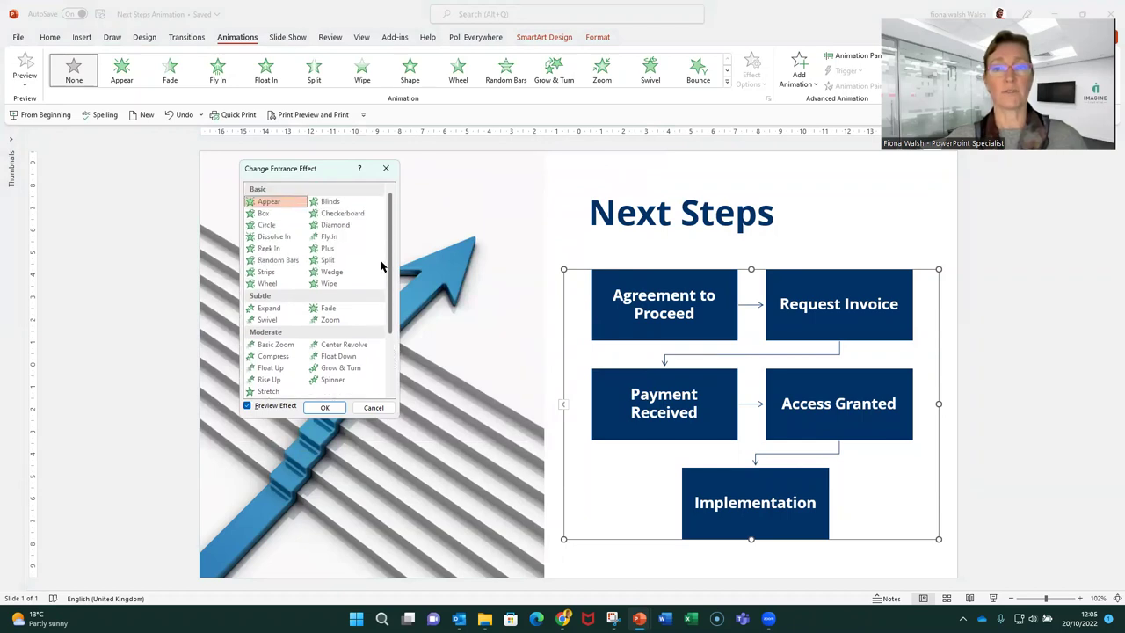
{"action": "left_click_drag", "start_coordinate": [390, 227], "coordinate": [390, 300]}
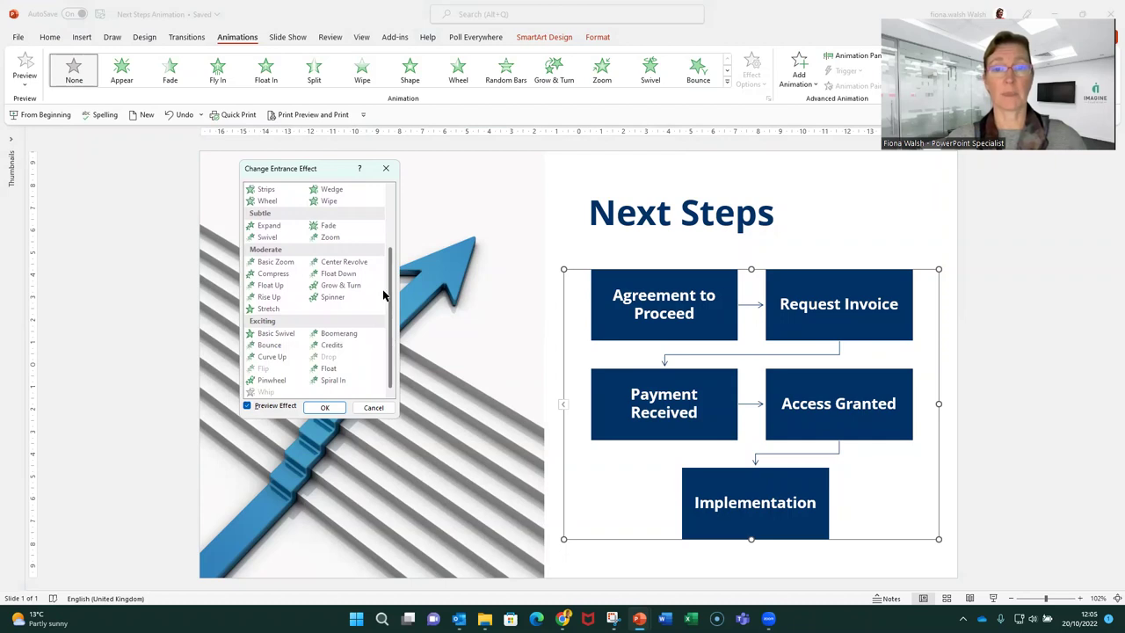
{"action": "left_click", "coordinate": [248, 406]}
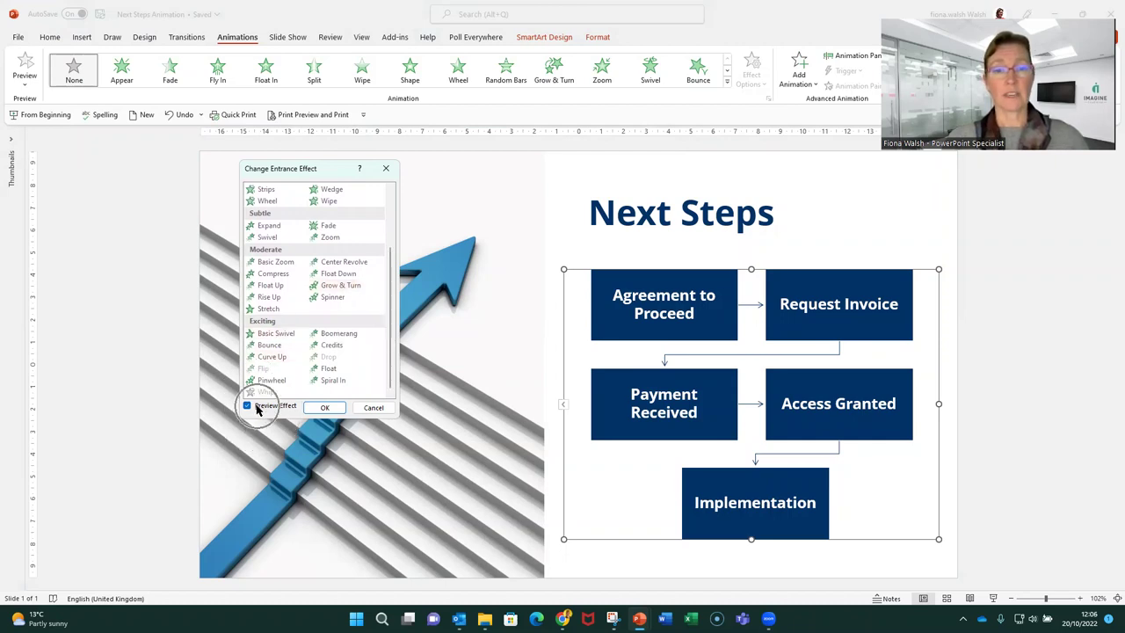
{"action": "left_click", "coordinate": [247, 407]}
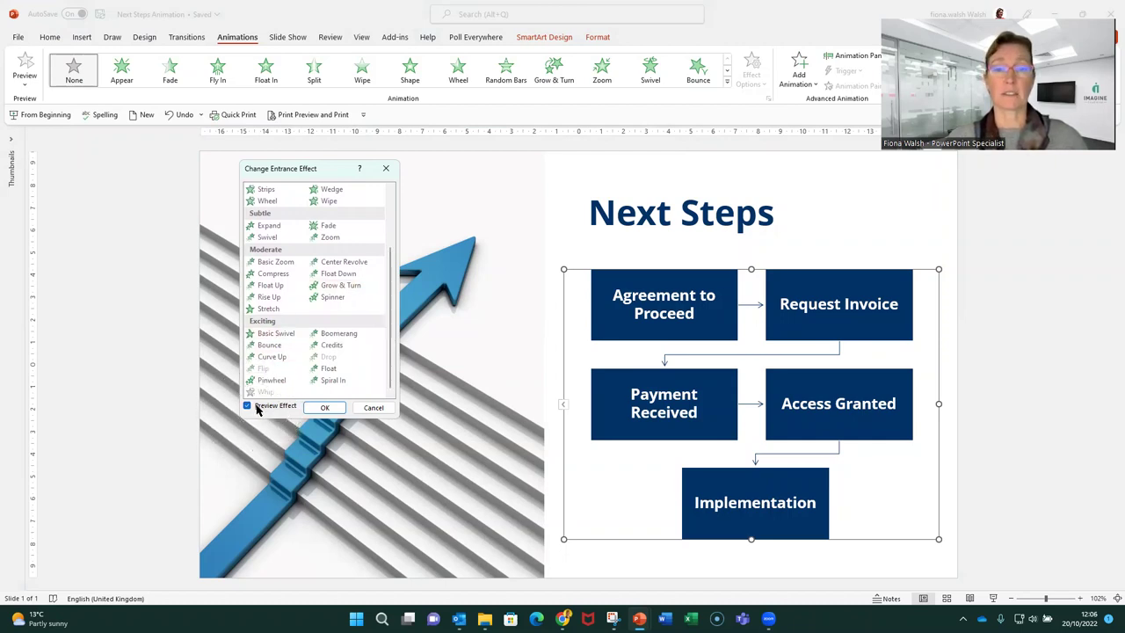
{"action": "left_click", "coordinate": [267, 299]}
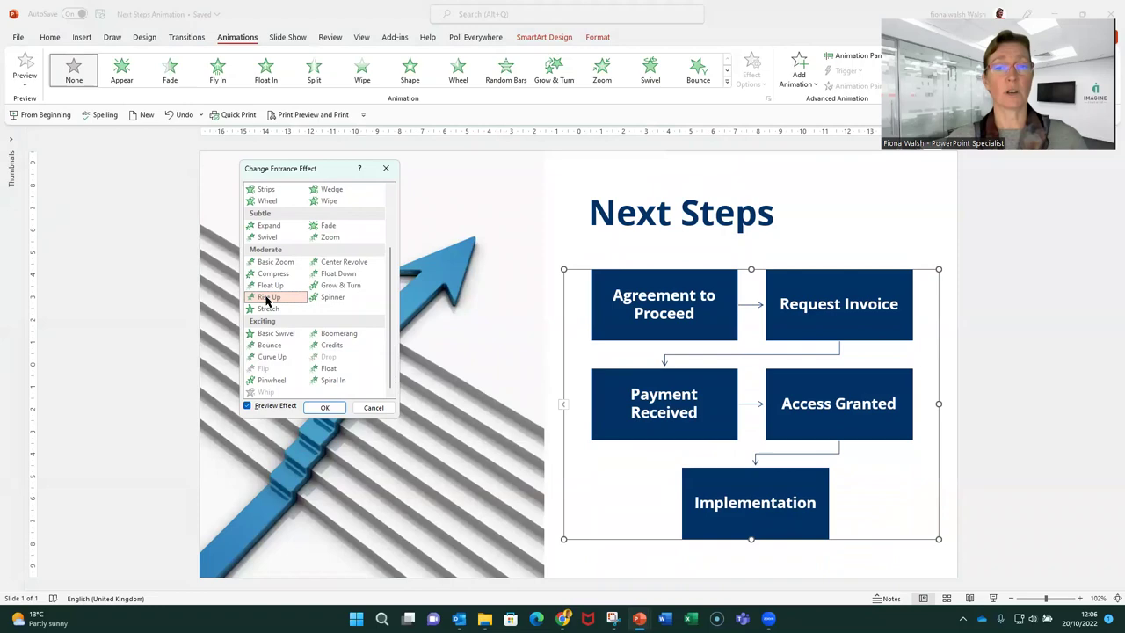
{"action": "left_click", "coordinate": [280, 384]}
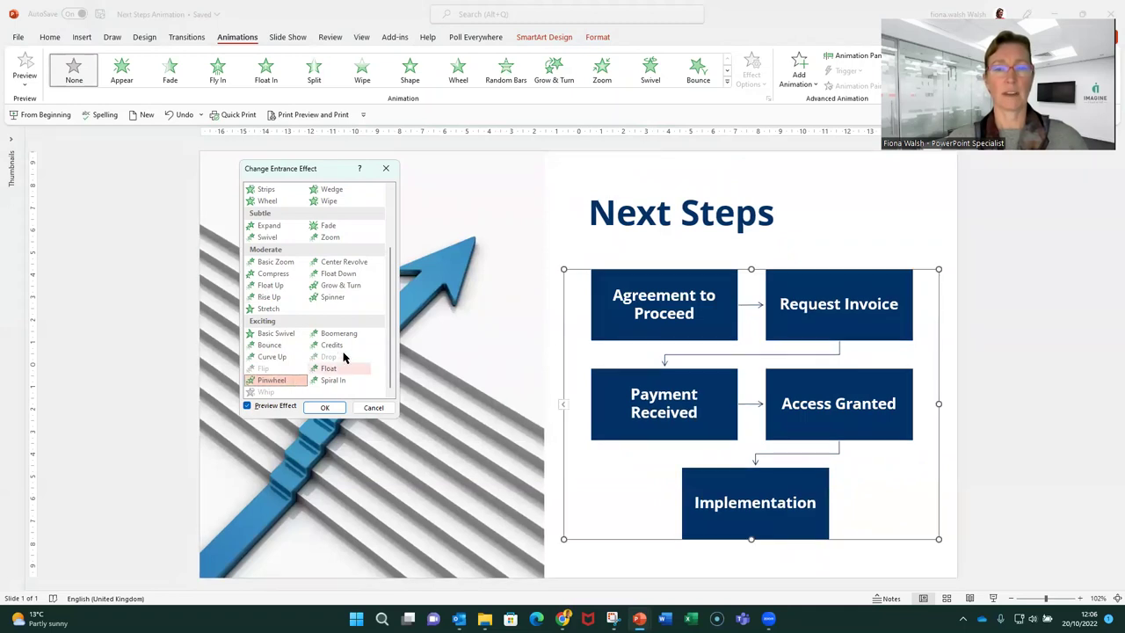
Step: Apply the basic Wipe entrance effect to the SmartArt
{"action": "scroll", "coordinate": [392, 299], "scroll_direction": "up", "scroll_amount": 3}
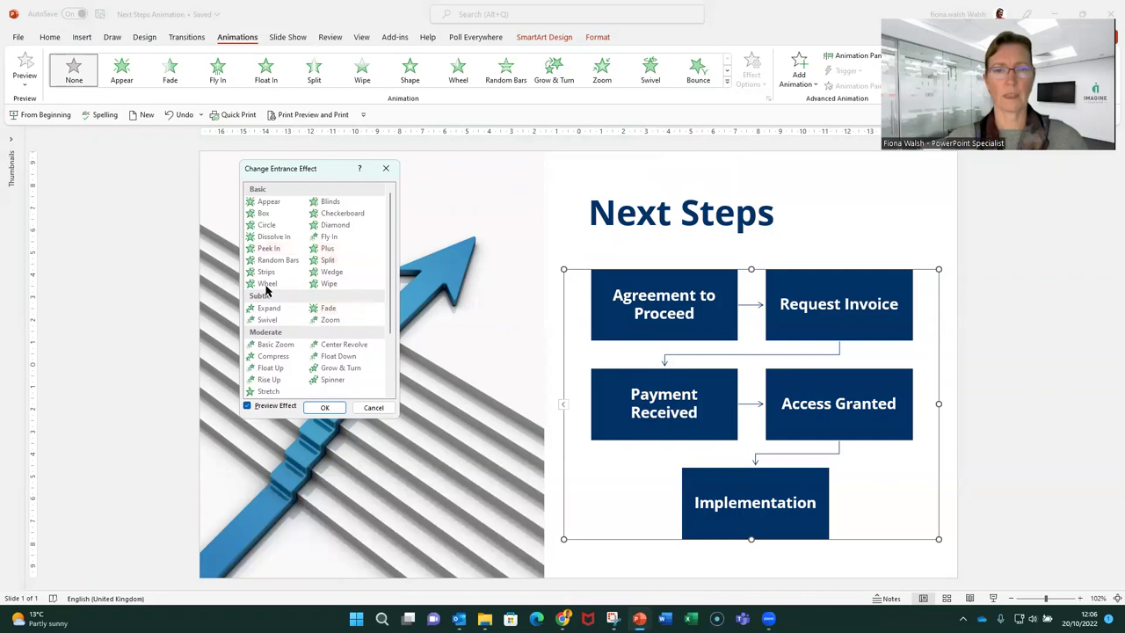
{"action": "left_click", "coordinate": [326, 284]}
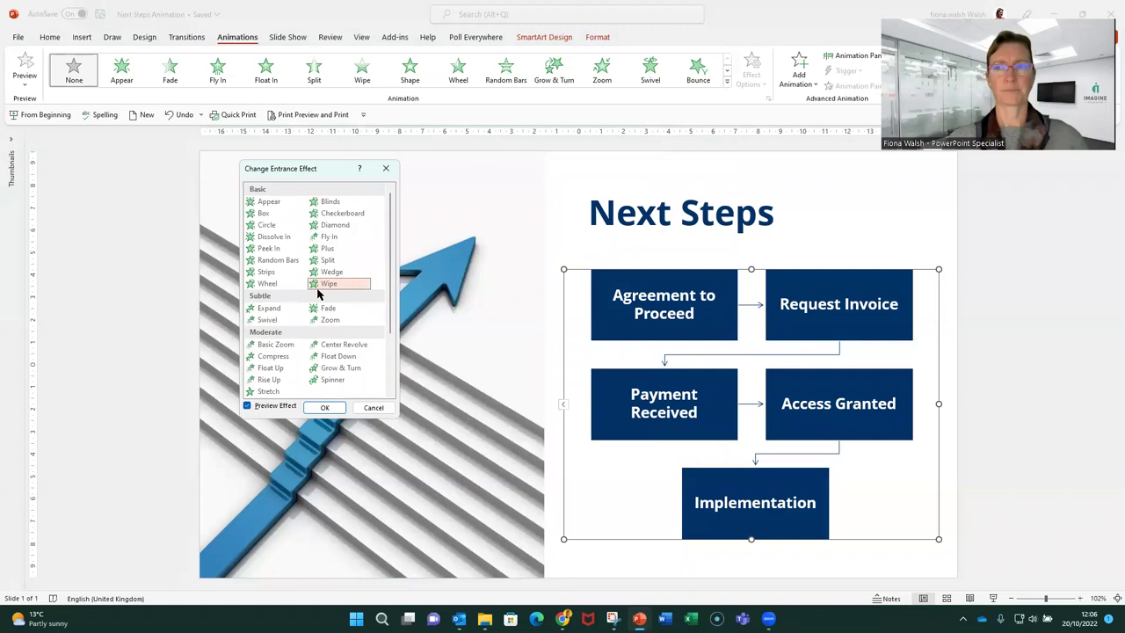
{"action": "left_click", "coordinate": [325, 407]}
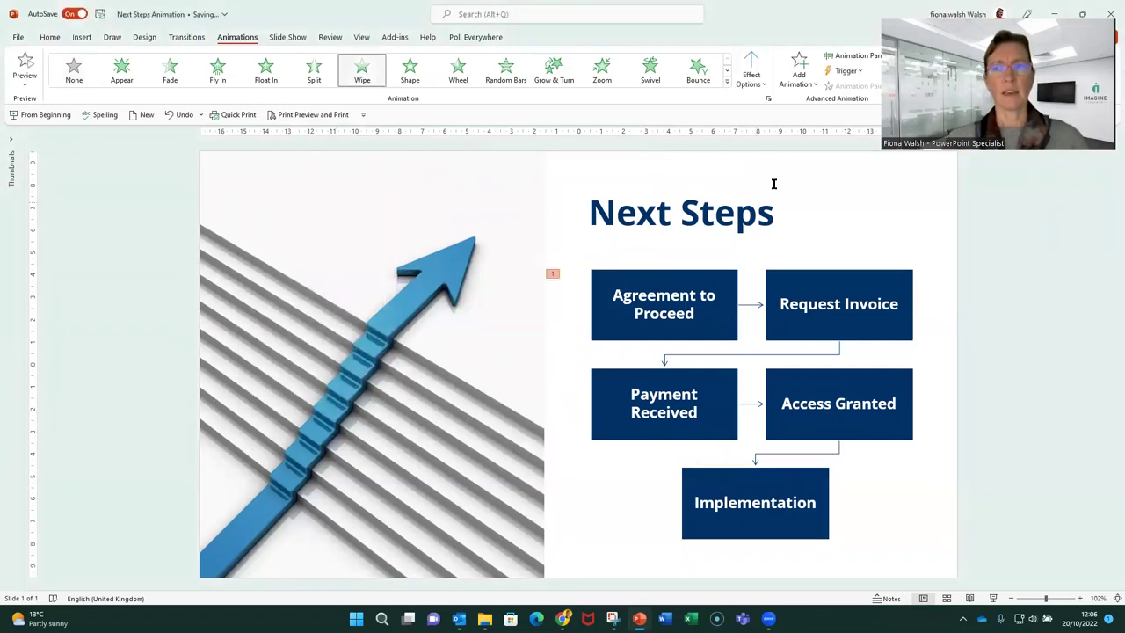
Step: Set the SmartArt's Wipe direction to From Bottom
{"action": "left_click", "coordinate": [748, 82]}
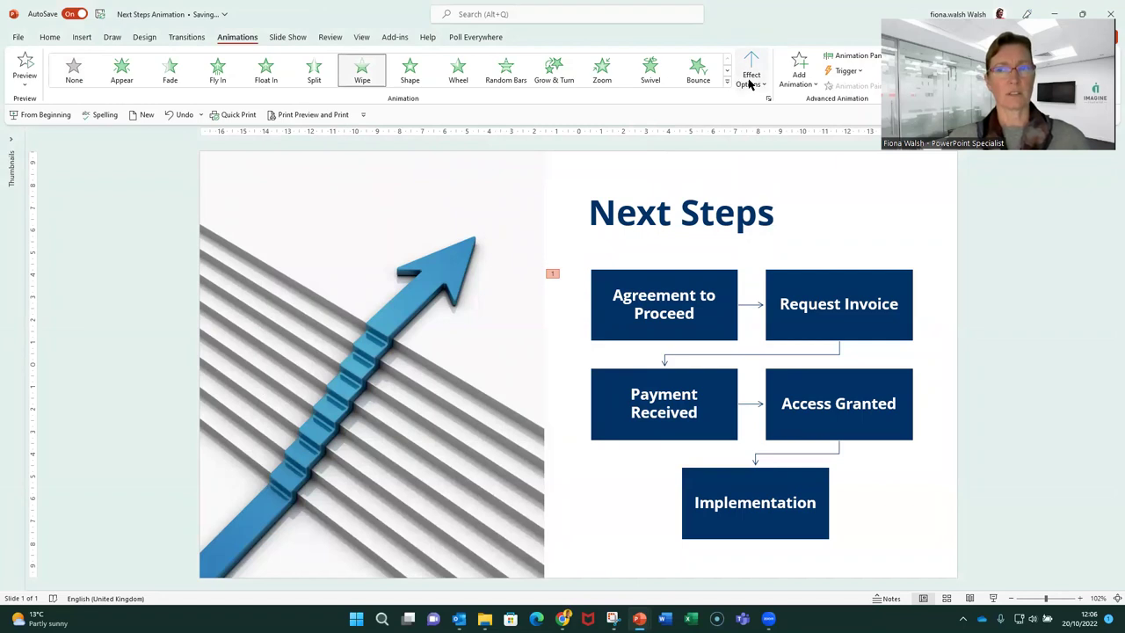
{"action": "left_click", "coordinate": [750, 84]}
{"action": "left_click", "coordinate": [750, 84]}
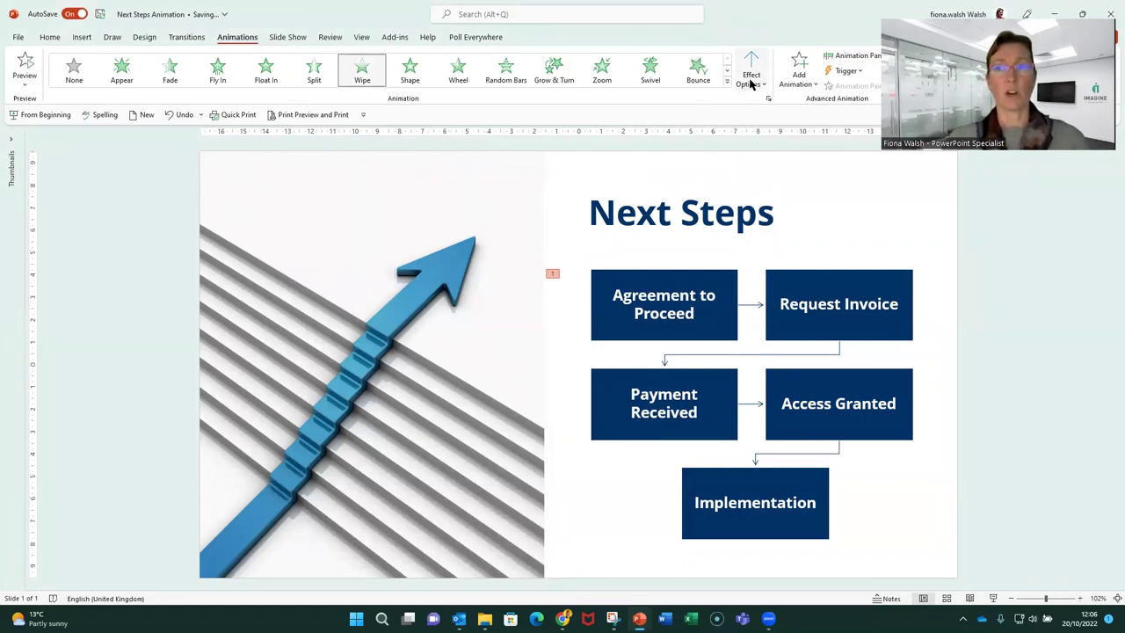
{"action": "left_click", "coordinate": [752, 84]}
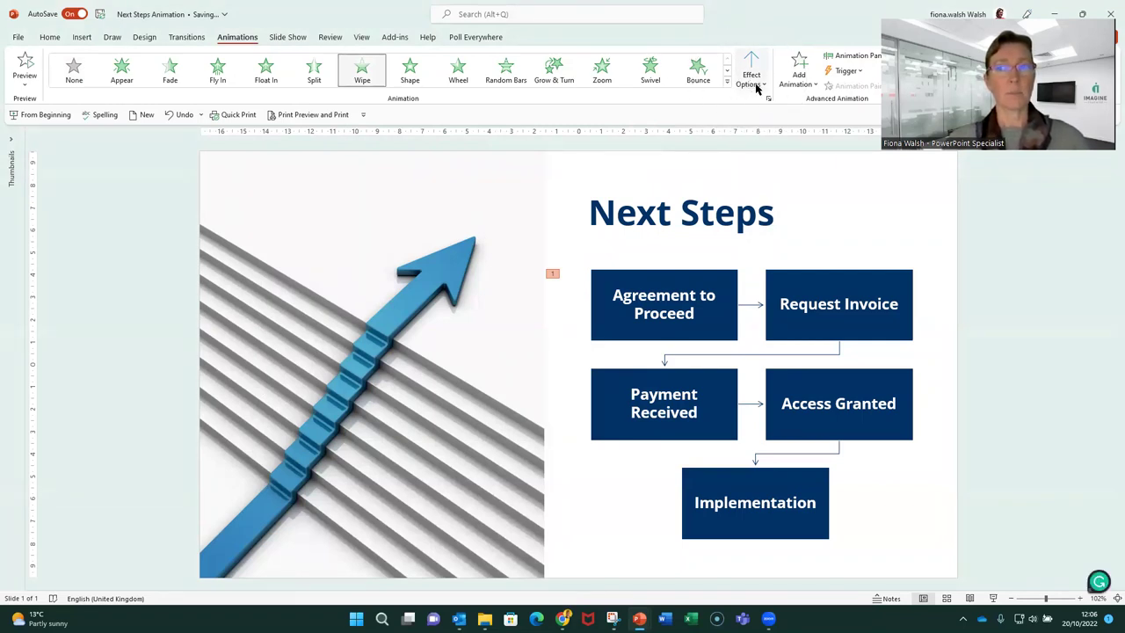
{"action": "left_click", "coordinate": [764, 88]}
{"action": "left_click", "coordinate": [764, 88]}
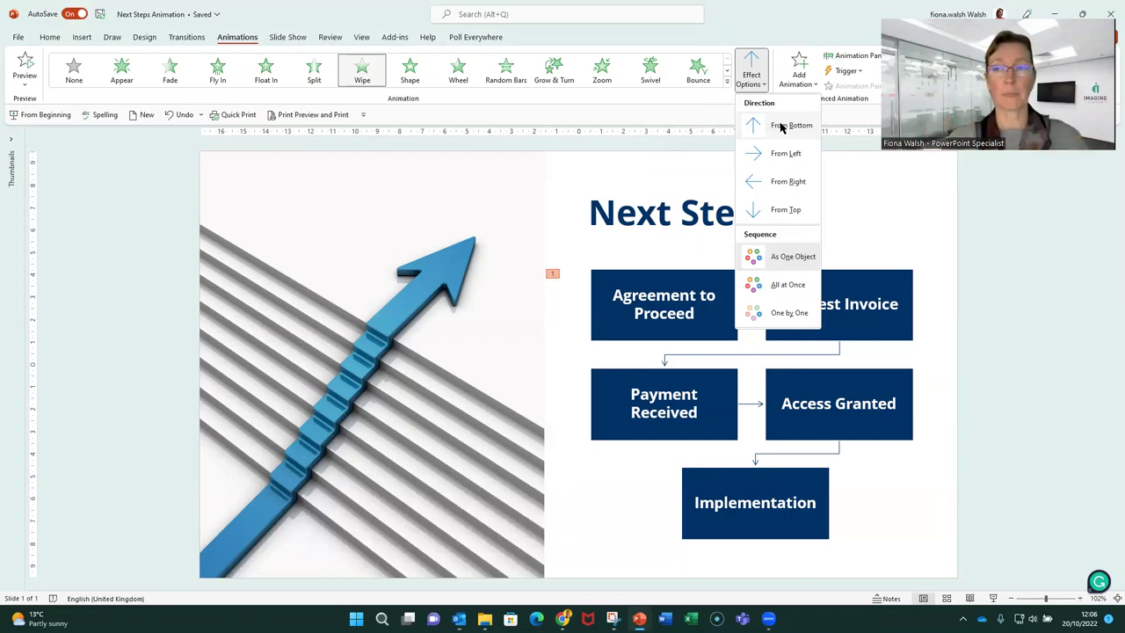
{"action": "left_click", "coordinate": [776, 129]}
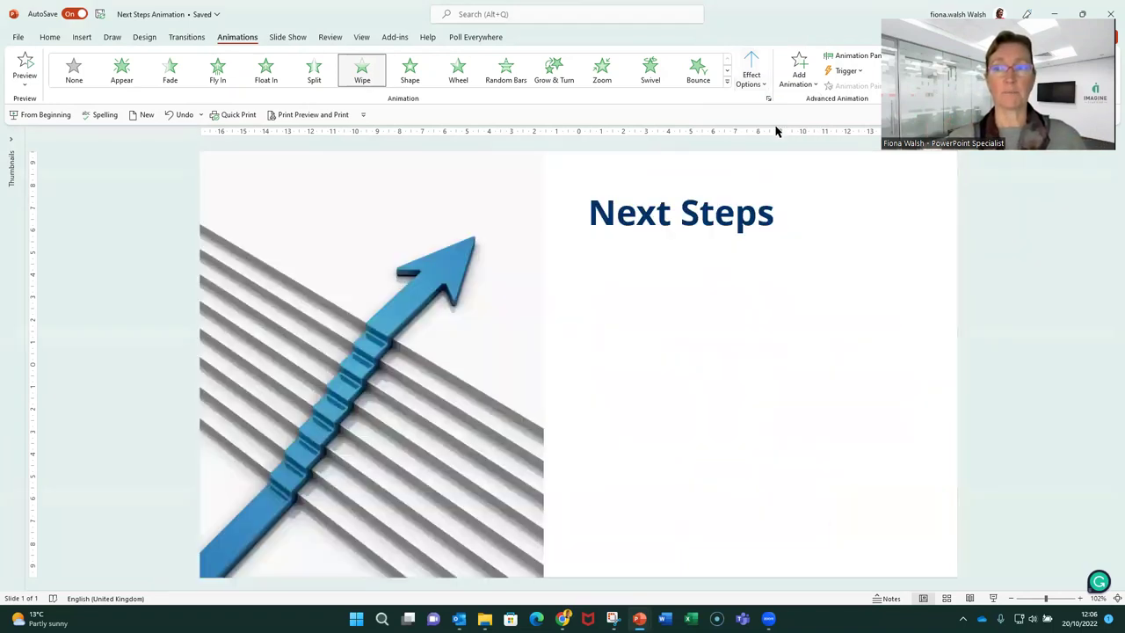
Step: Set the SmartArt's Wipe direction to From Right and its sequence to One by One
{"action": "left_click", "coordinate": [754, 88]}
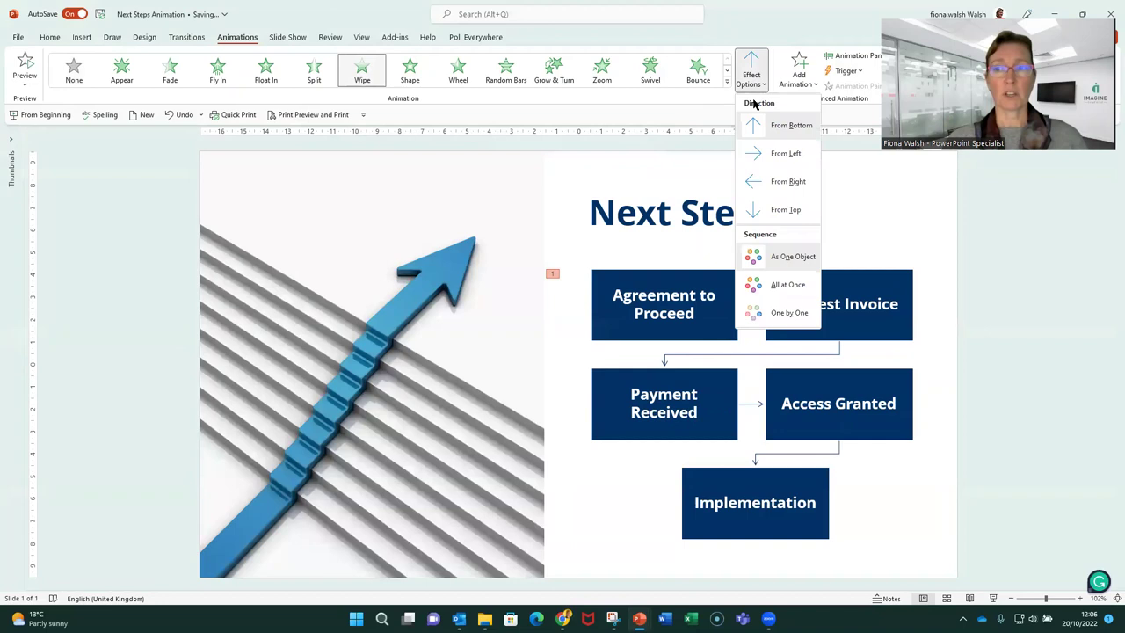
{"action": "left_click", "coordinate": [779, 183]}
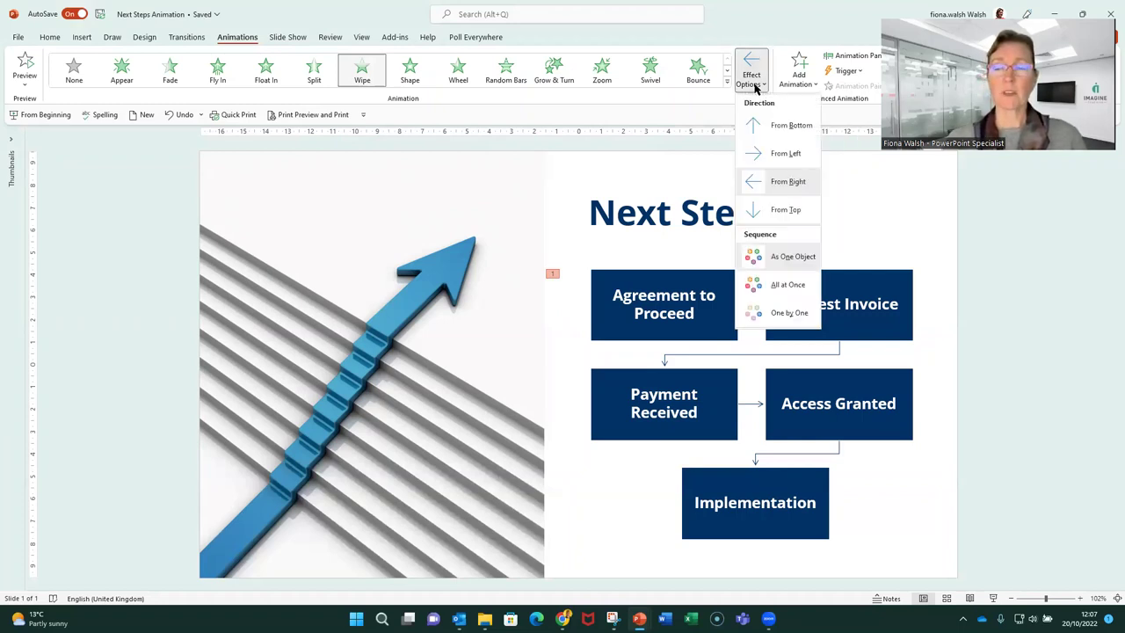
{"action": "left_click", "coordinate": [754, 86]}
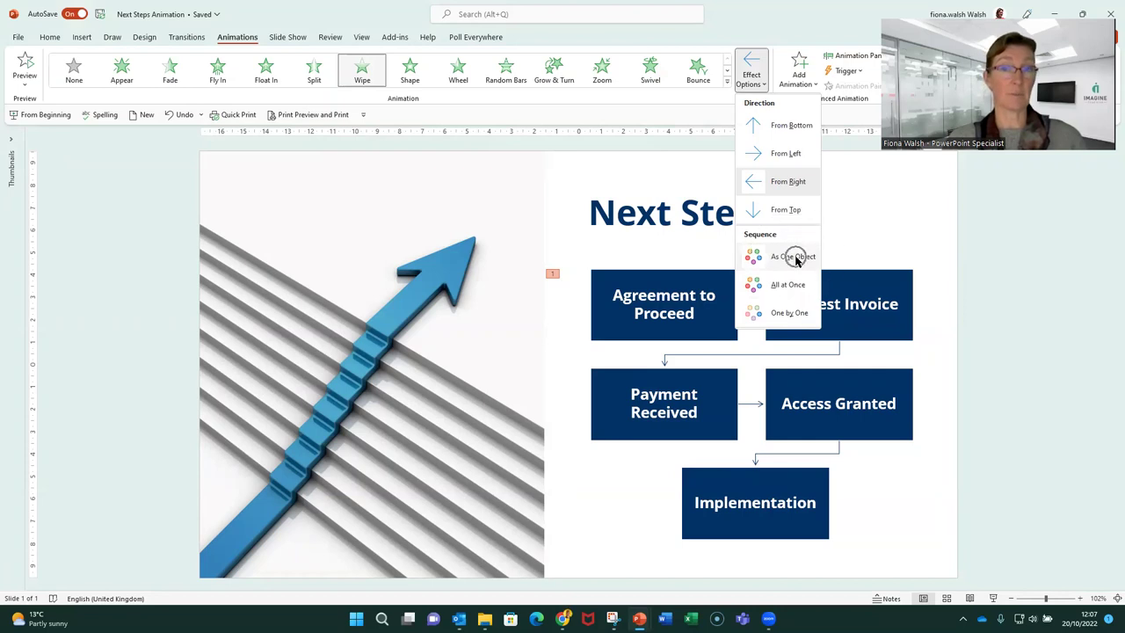
{"action": "left_click", "coordinate": [781, 314]}
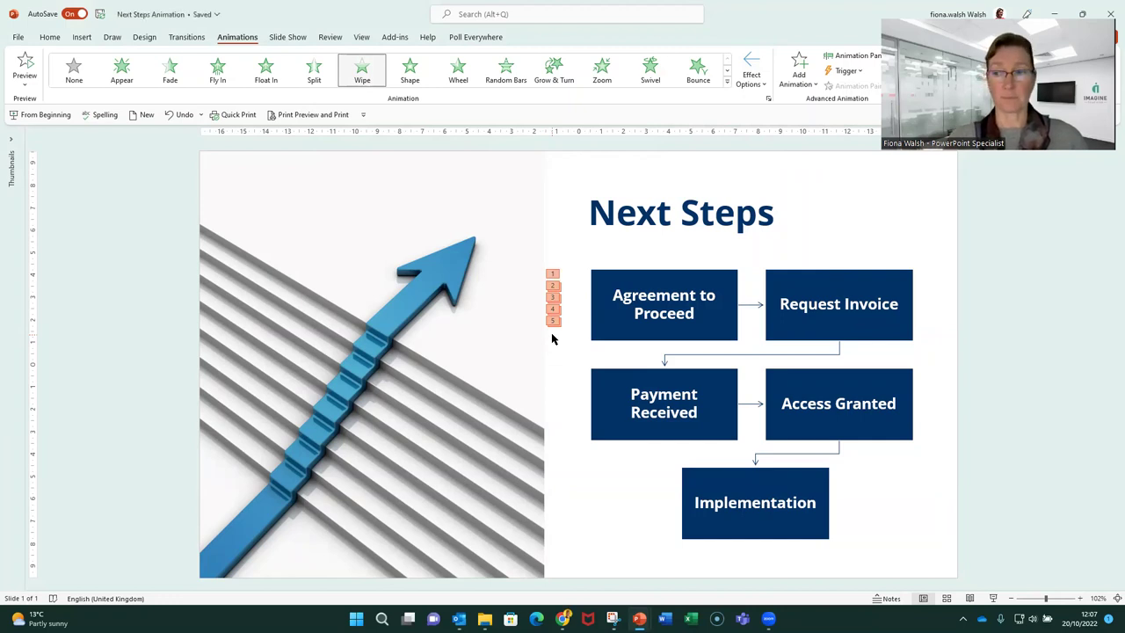
Step: Start the slide show and open the display settings in presenter view
{"action": "left_click", "coordinate": [994, 599]}
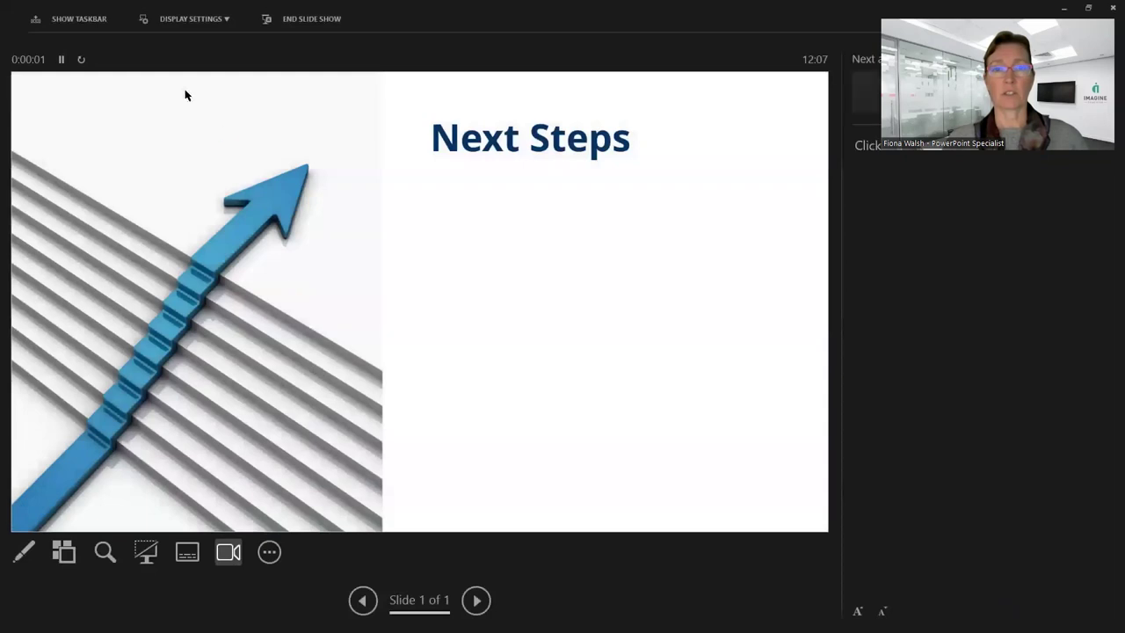
{"action": "left_click", "coordinate": [195, 19]}
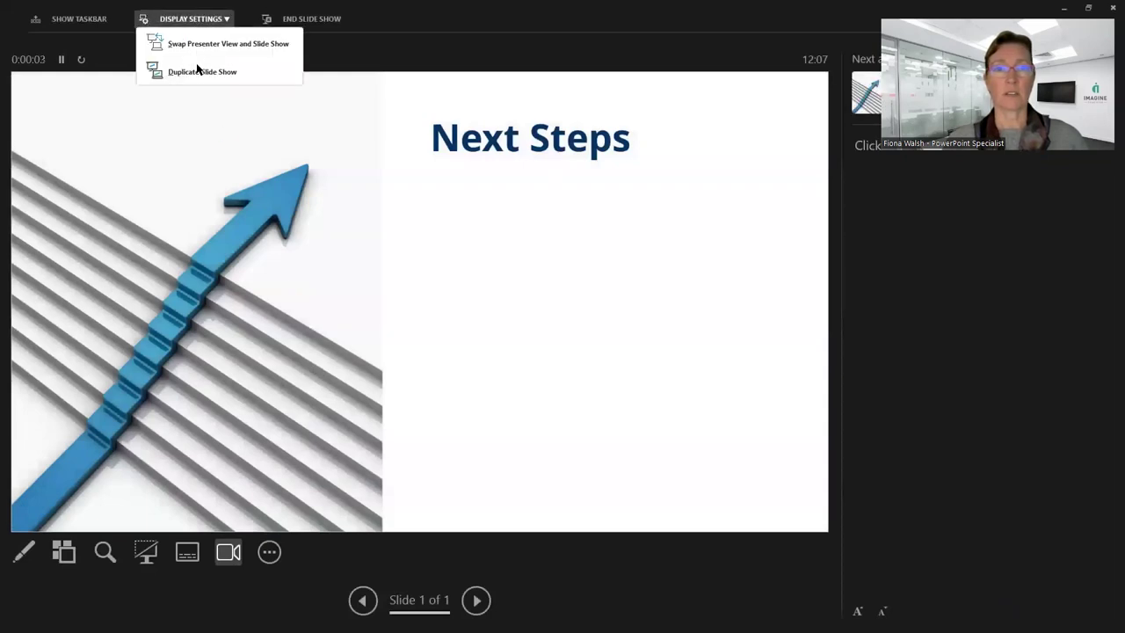